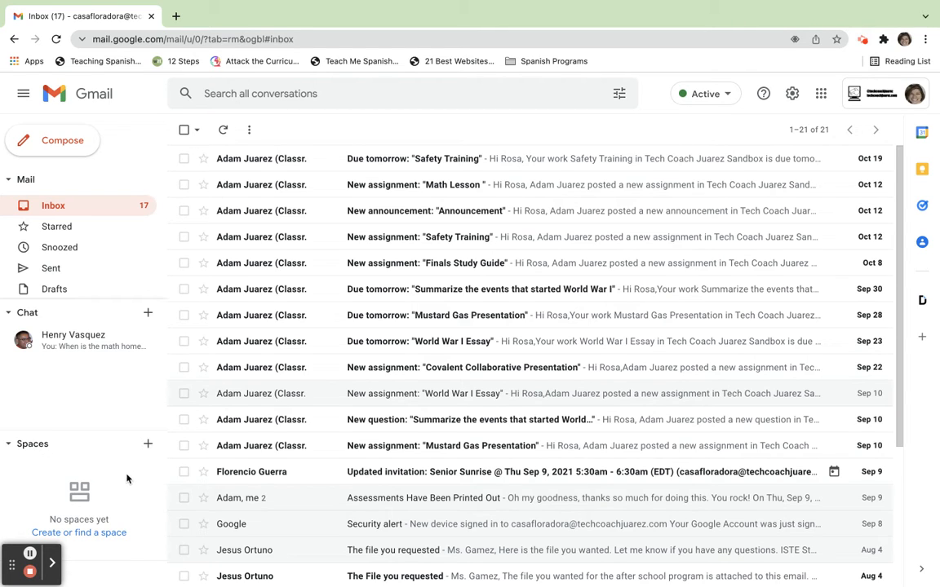
Step: Start a new space and name it with the account owner's first name in possessive form followed by "Space"
left_click(148, 448)
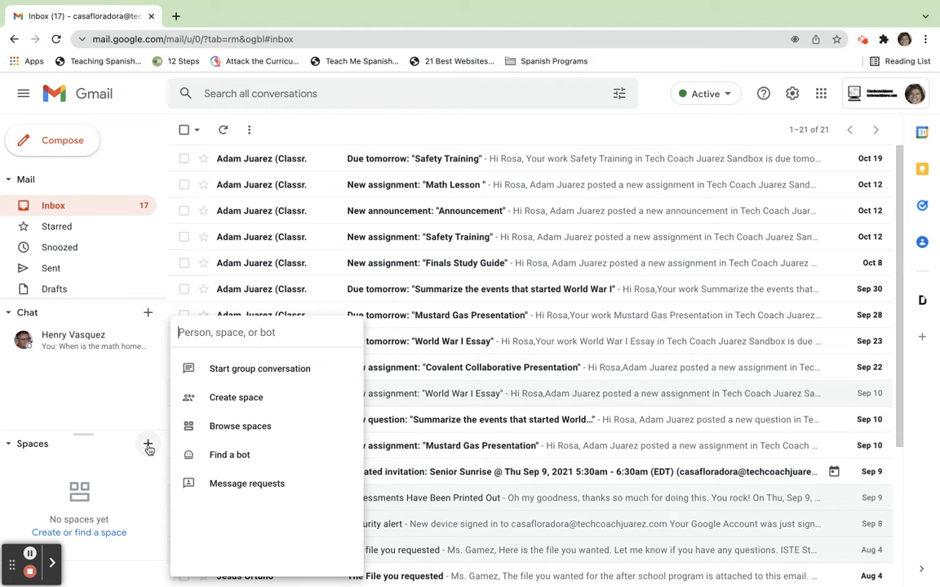
left_click(237, 398)
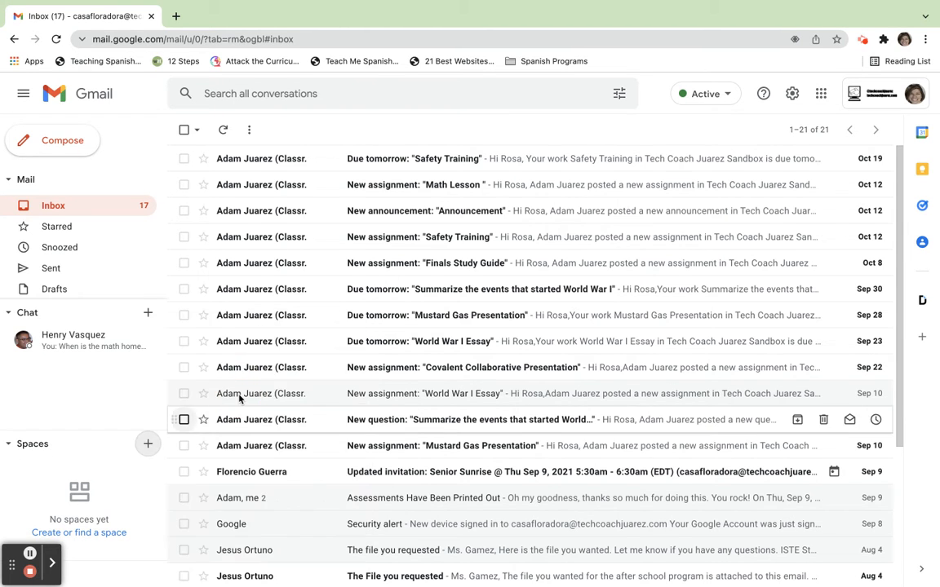
type("R")
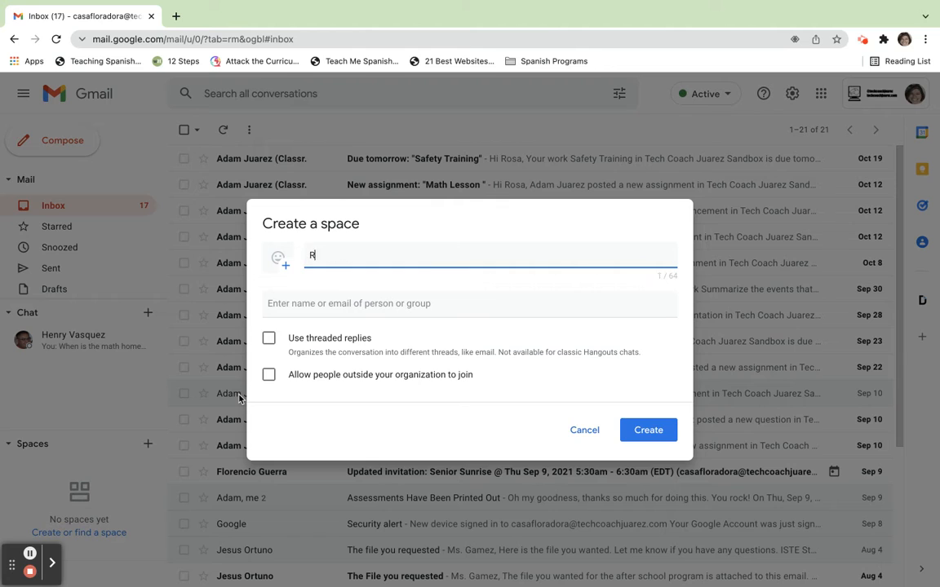
type("osa's Space")
Step: Create the space with the existing chat contact as its invited member and people outside the organization allowed to join
left_click(358, 303)
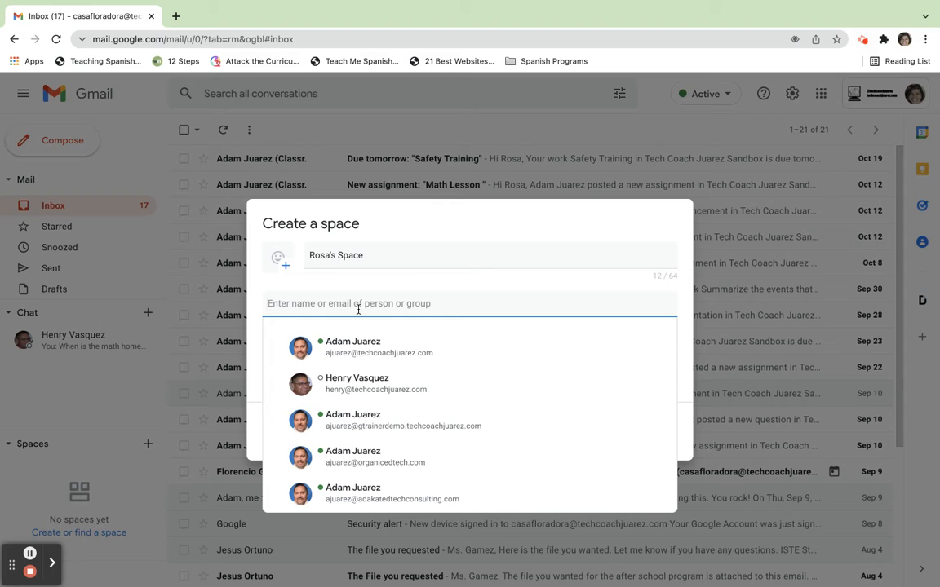
left_click(357, 339)
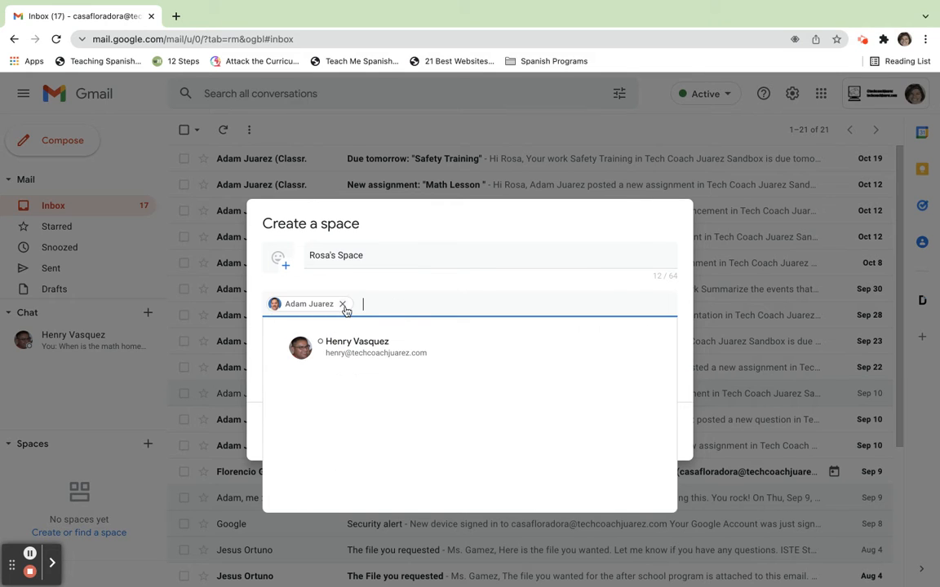
left_click(343, 303)
left_click(407, 343)
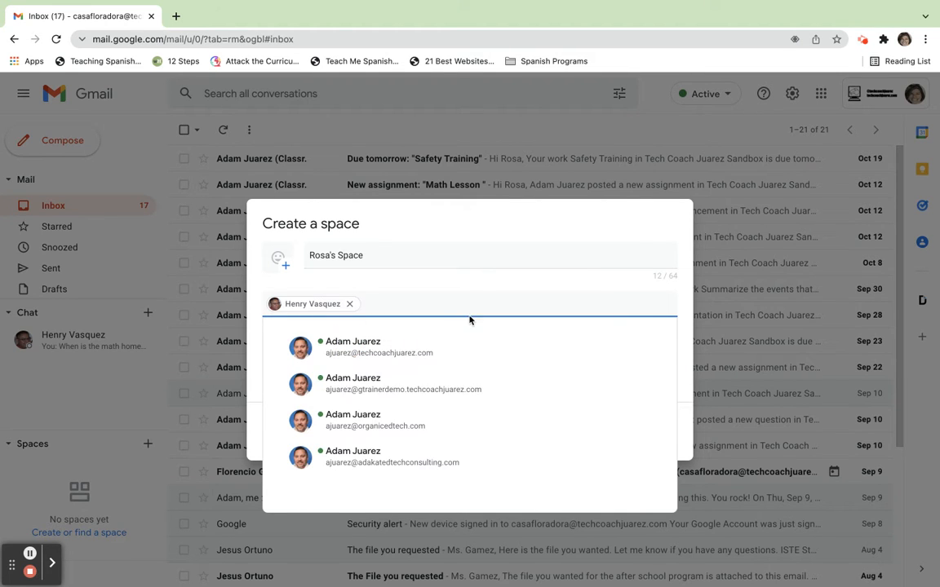
left_click(502, 280)
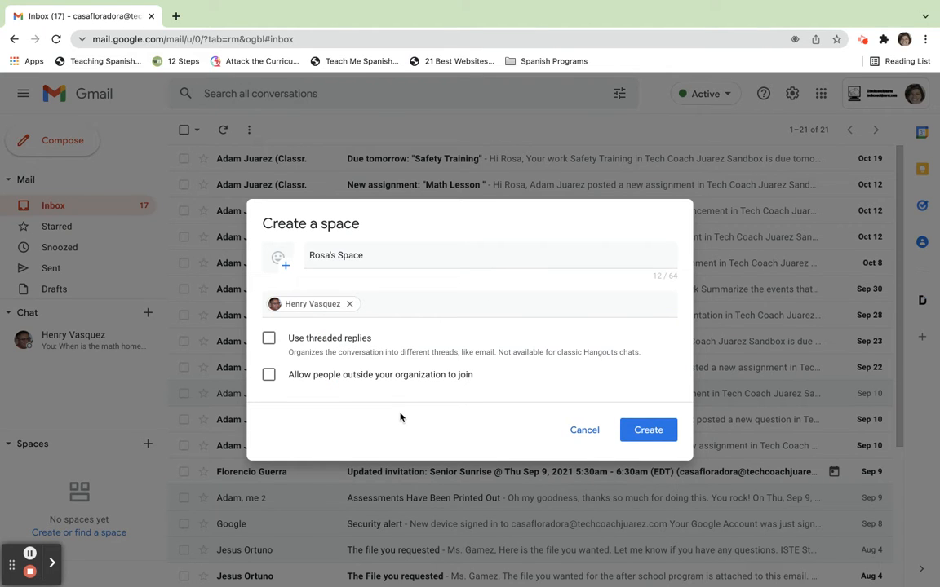
left_click(269, 375)
left_click(648, 431)
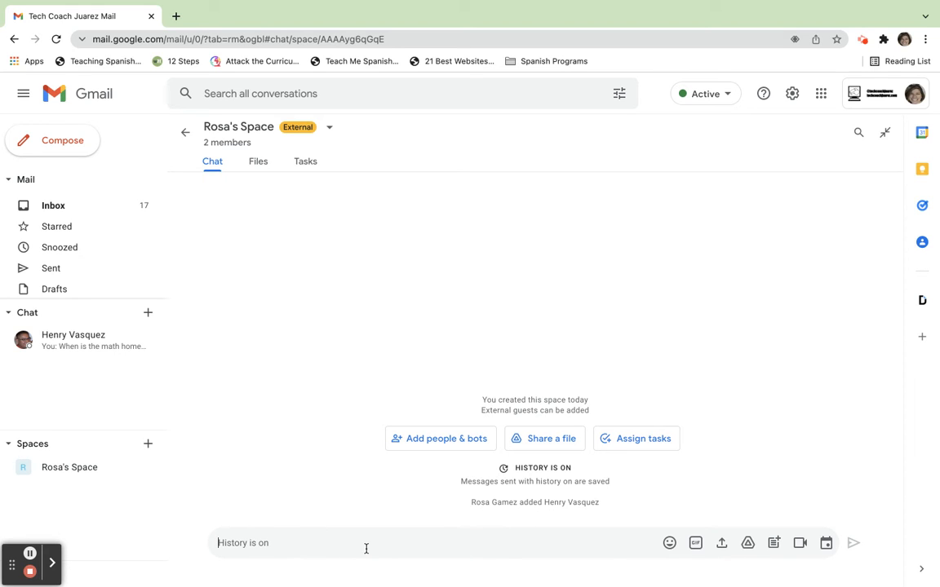
Step: Attach the first untitled document among the recent Drive files to a message in the space
left_click(748, 545)
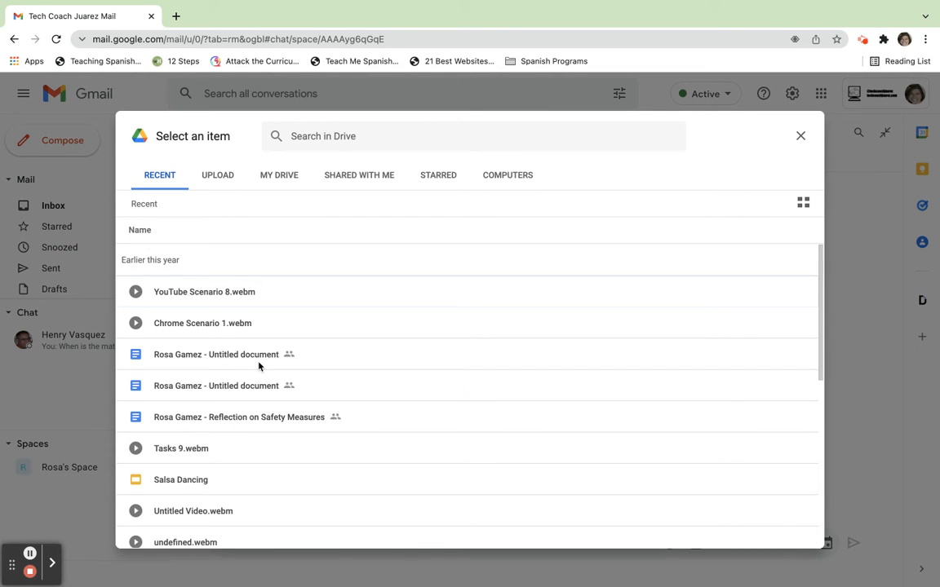
left_click(207, 355)
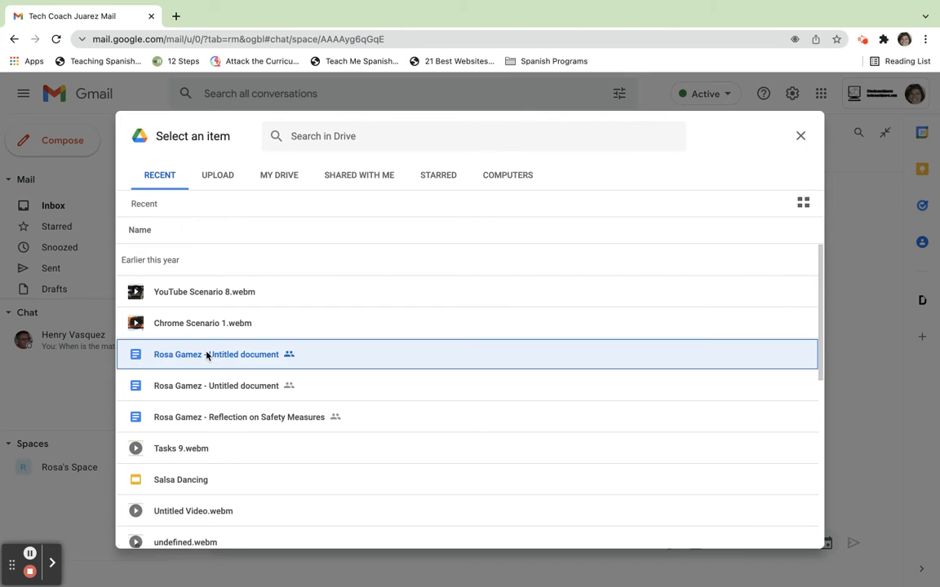
left_click(781, 533)
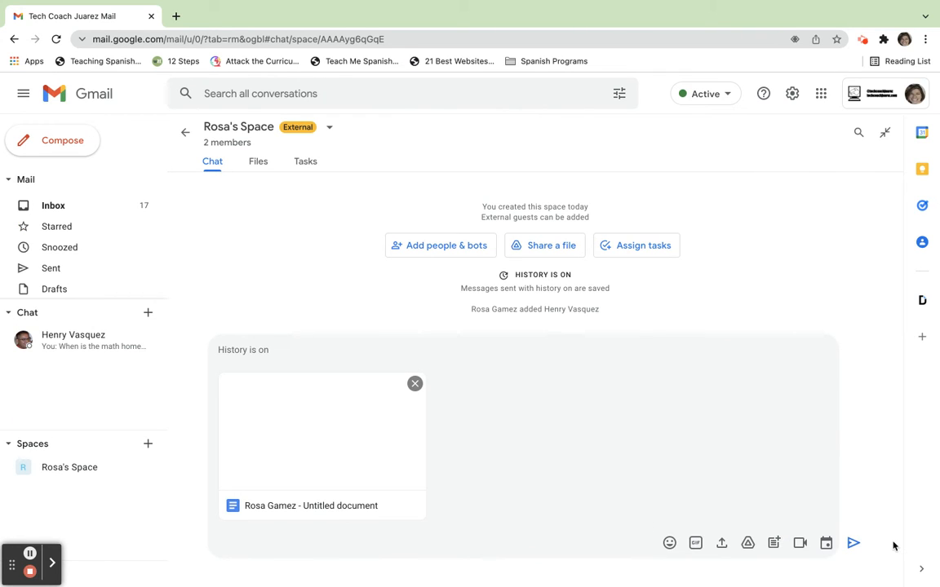
Step: Send the attached document with Edit access for space members and dismiss the desktop notifications prompt
left_click(853, 544)
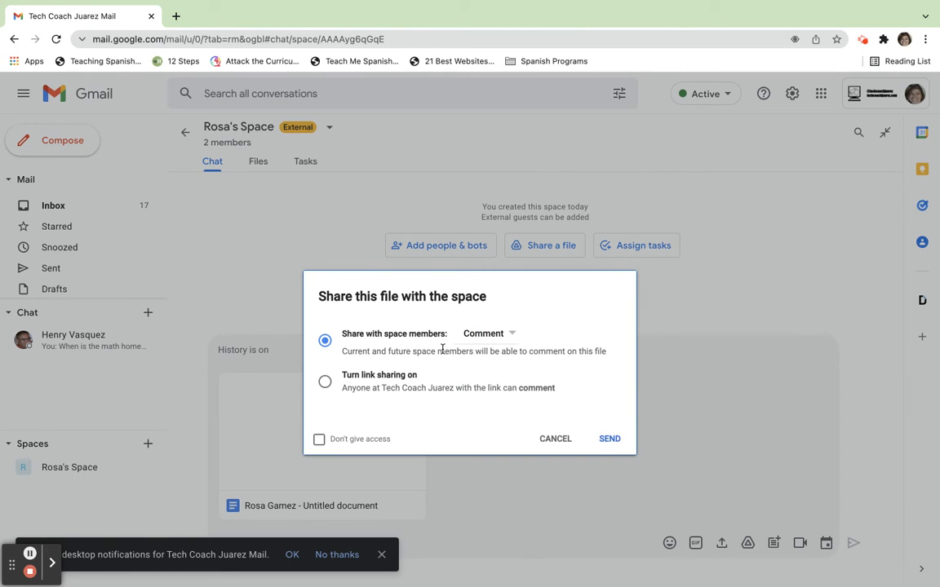
left_click(485, 334)
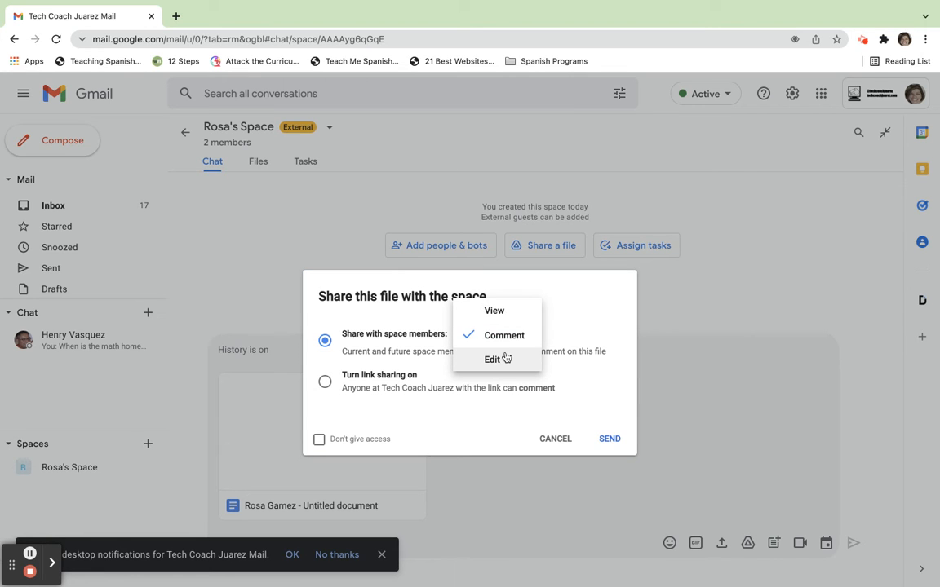
left_click(506, 357)
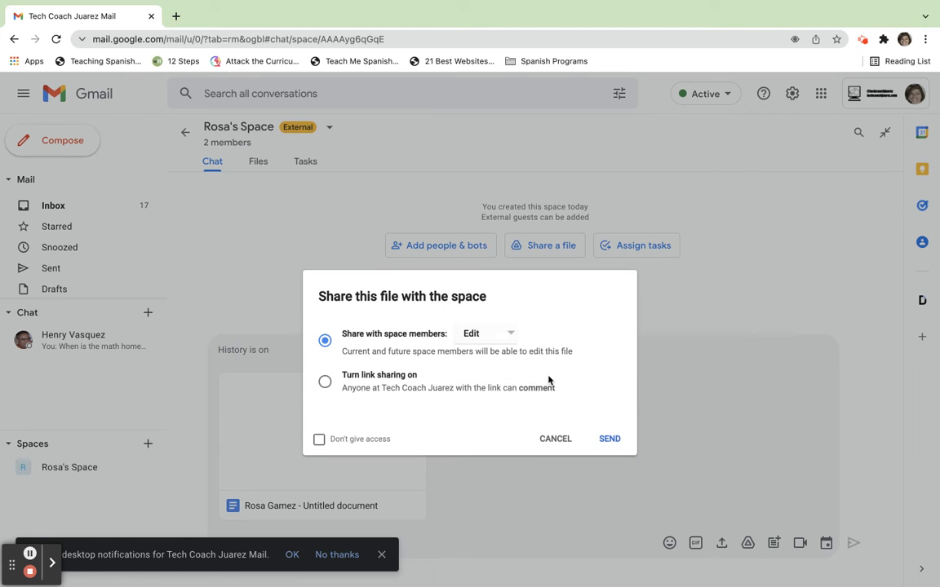
left_click(607, 439)
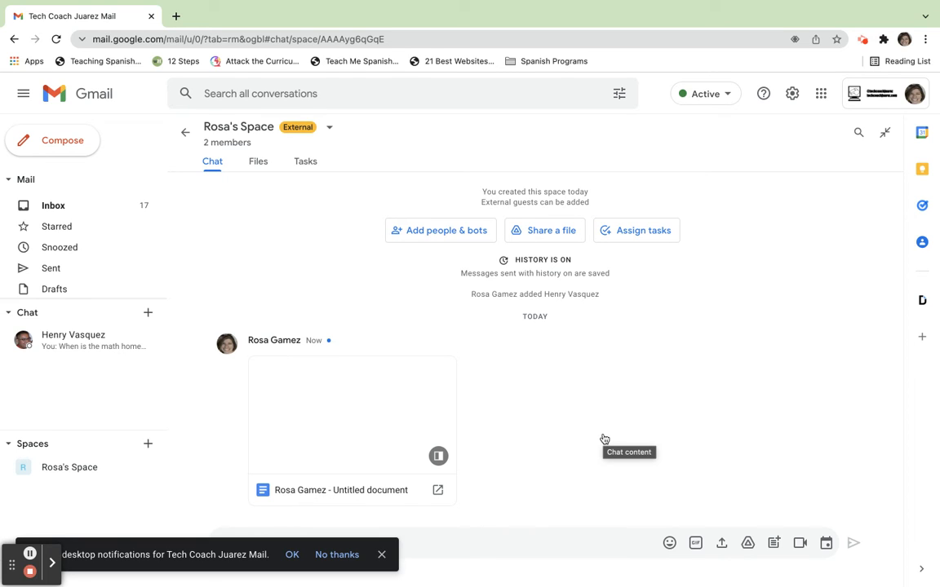
left_click(380, 554)
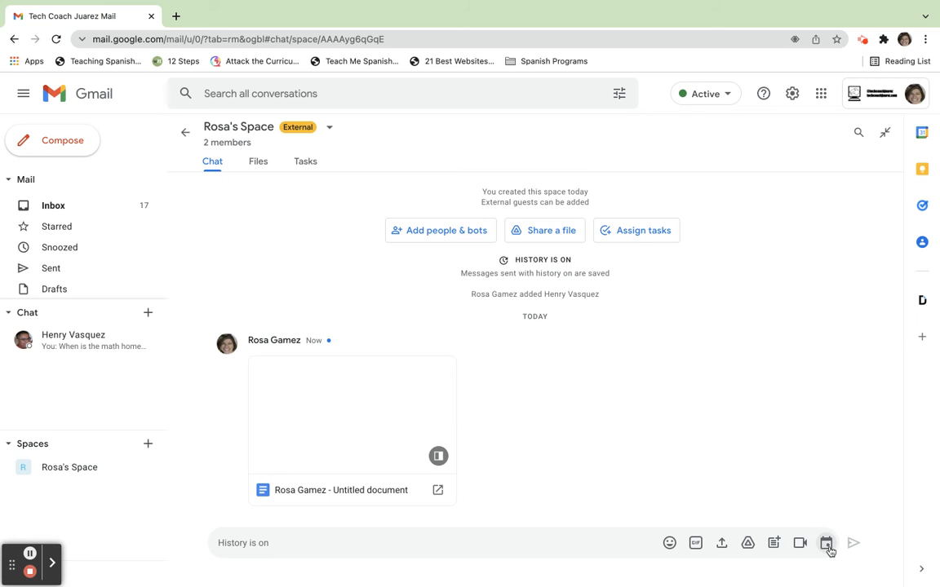
Step: Start a calendar event for the space's members and title it "Face to Face Meeting"
left_click(826, 545)
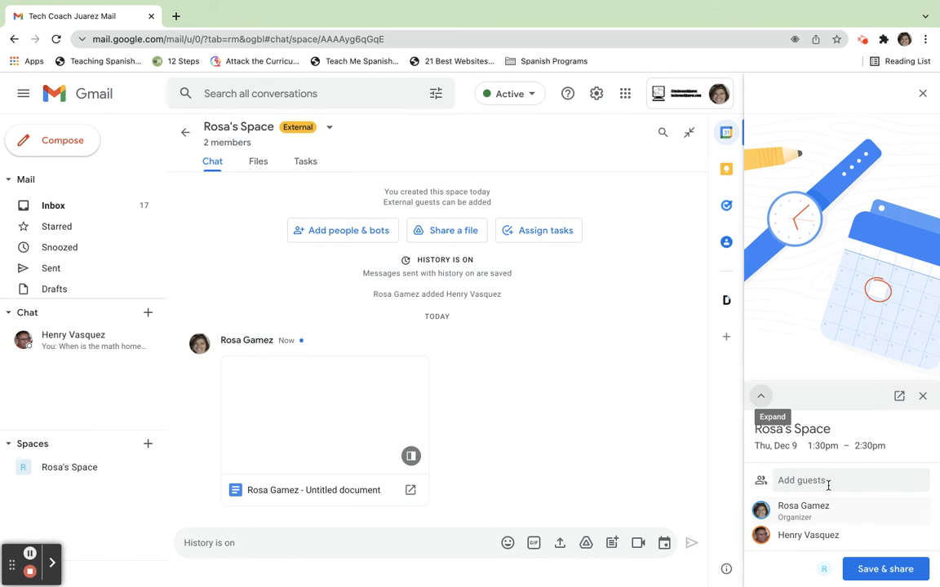
left_click(841, 433)
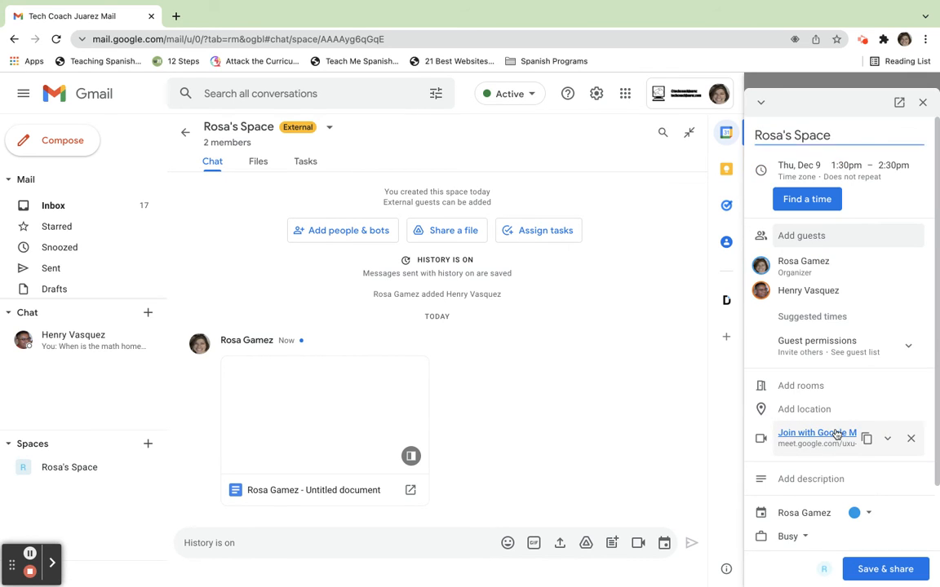
triple_click(816, 133)
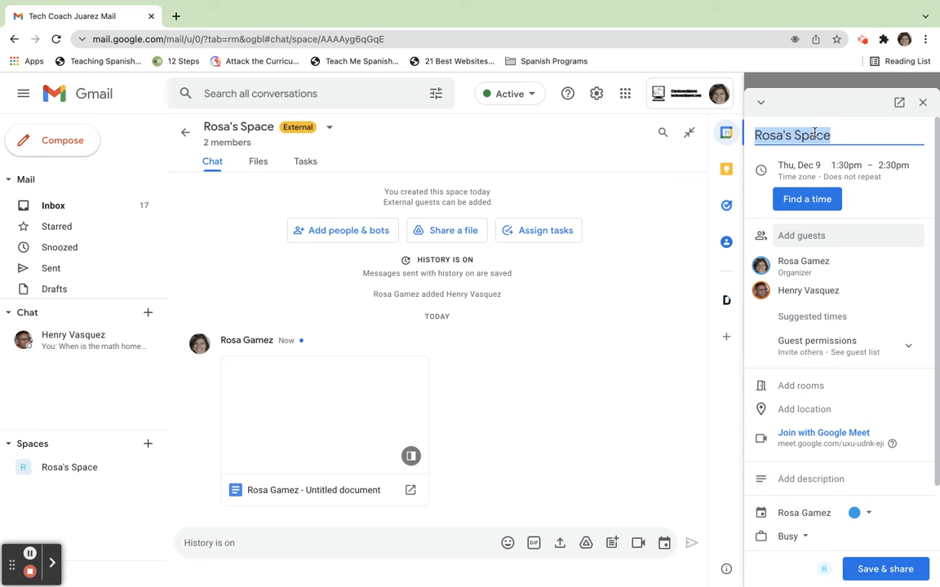
type("Face to Fa")
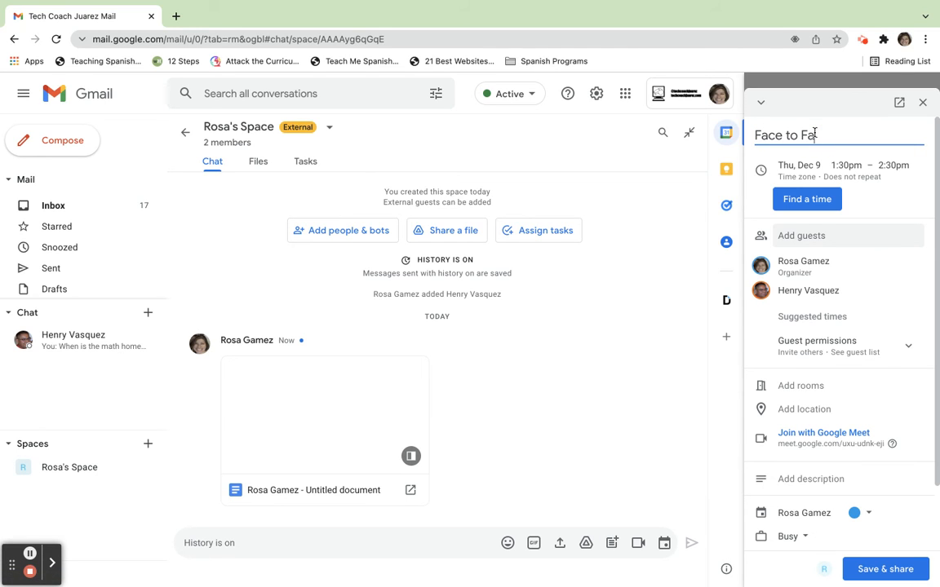
type("ce Meeting")
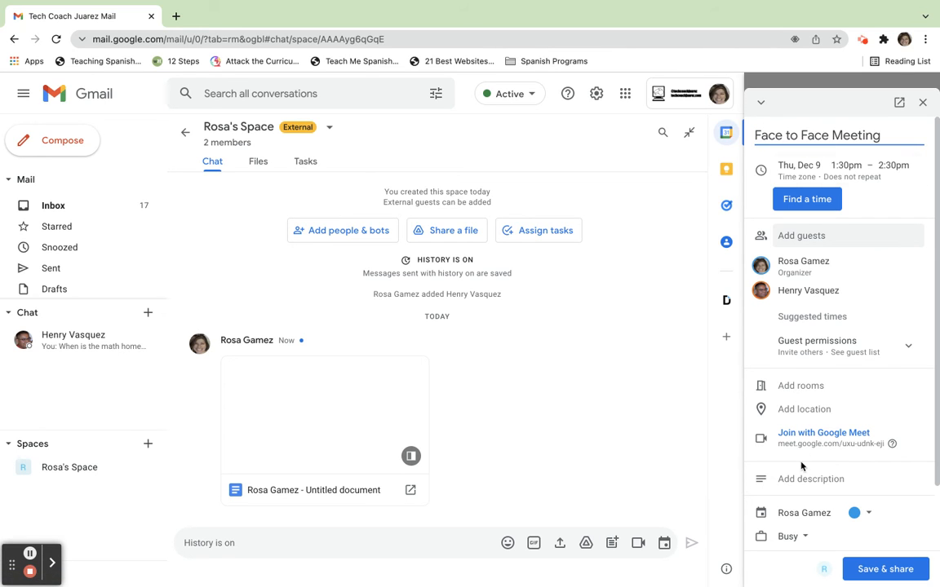
Step: Save the meeting and share it with the space, dismissing the Calendar welcome and closing the calendar
left_click(876, 580)
left_click(905, 385)
left_click(897, 386)
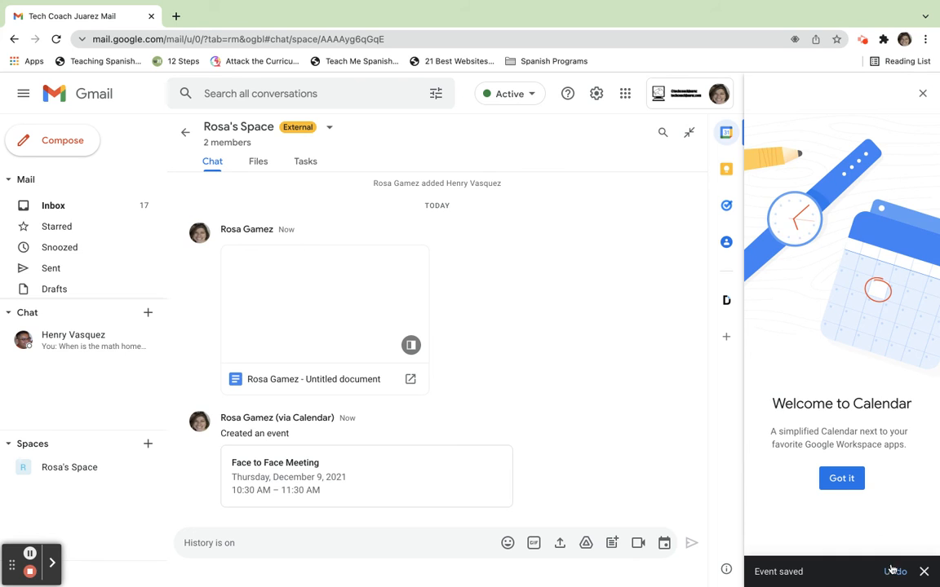
left_click(844, 481)
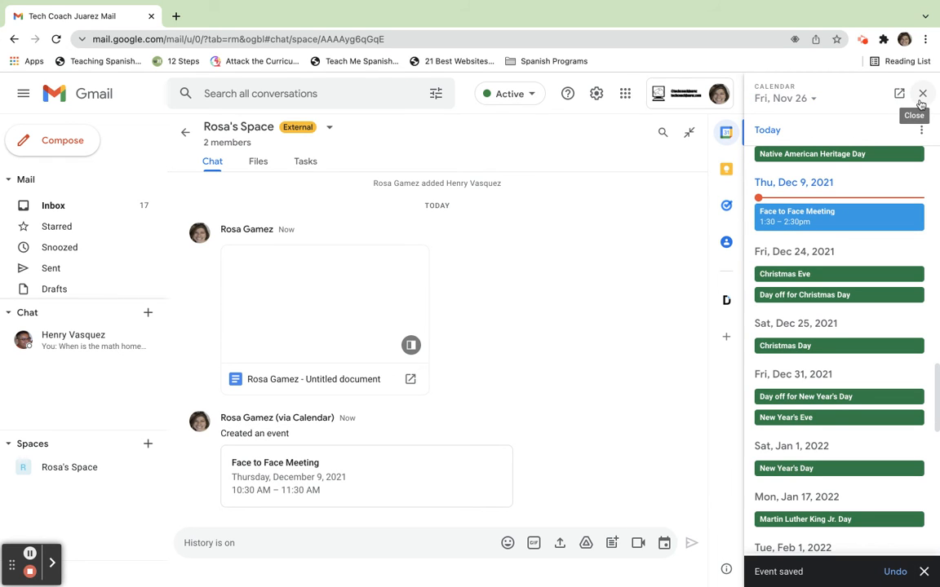
left_click(921, 95)
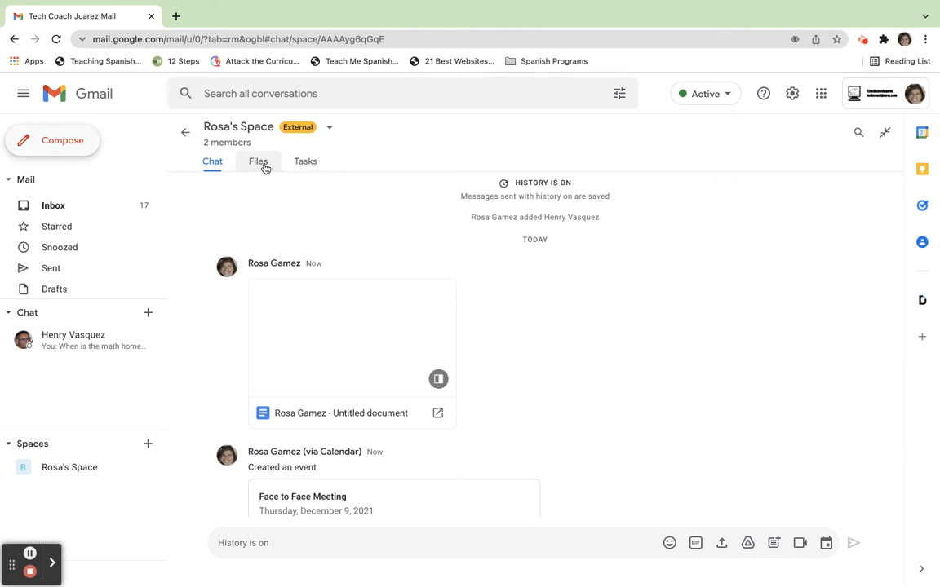
Step: View the space's shared files and start a space task titled "Do research"
left_click(255, 164)
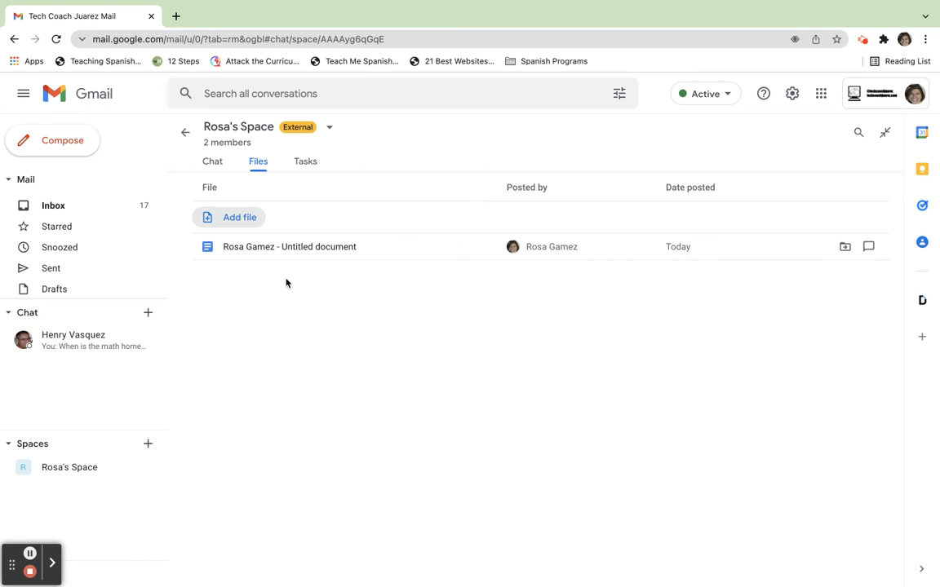
left_click(304, 162)
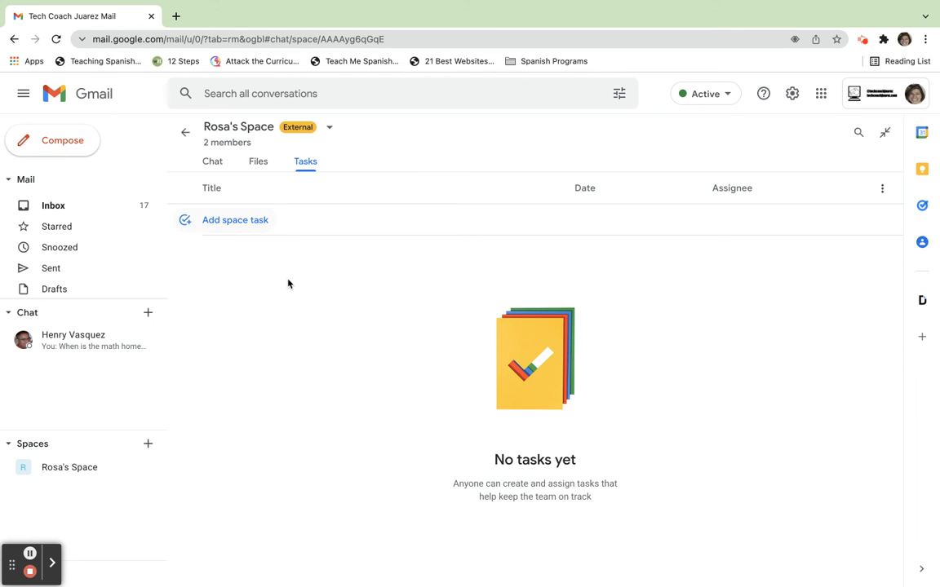
left_click(246, 229)
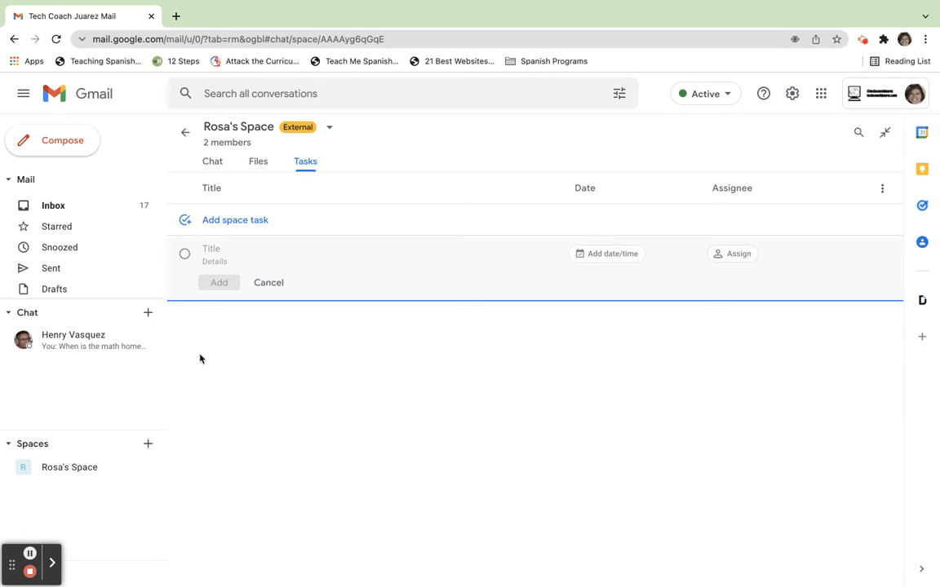
type("Do research")
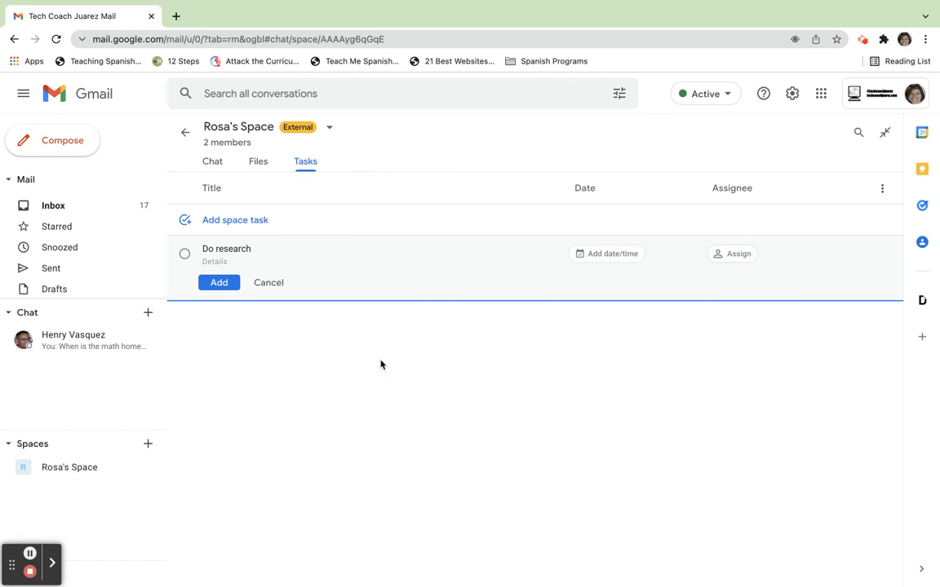
Step: Assign the research task to the space's other member, date it December 10, 2021, and add it
left_click(739, 255)
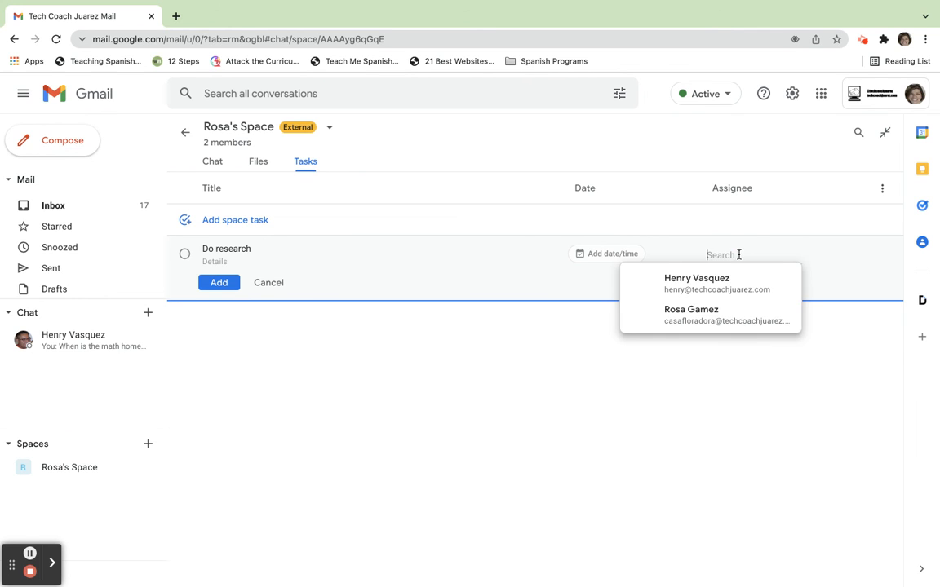
left_click(676, 284)
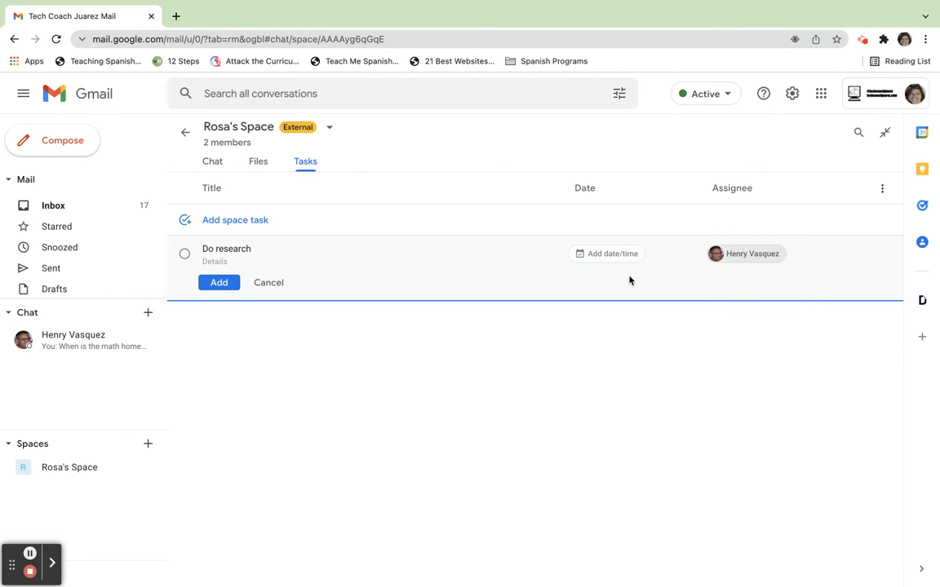
left_click(605, 255)
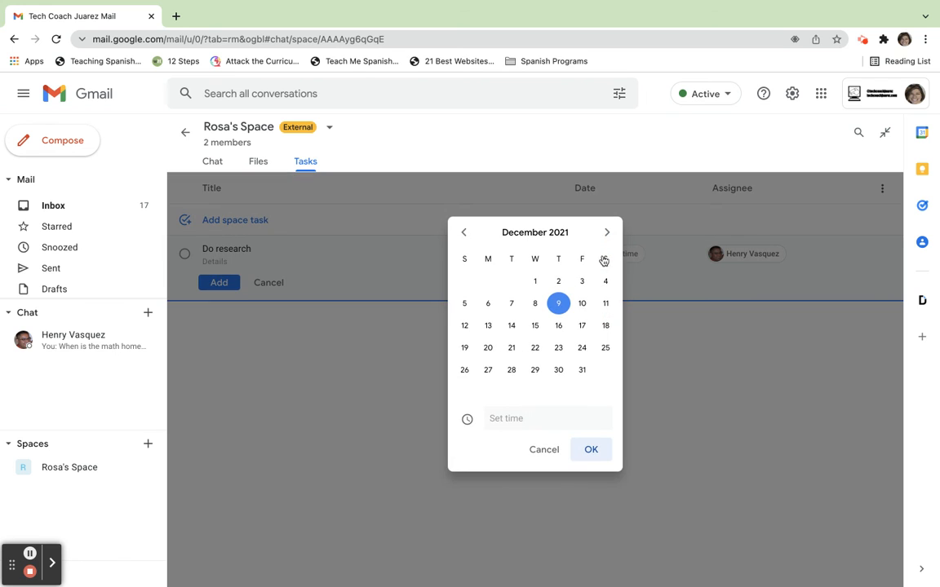
left_click(583, 305)
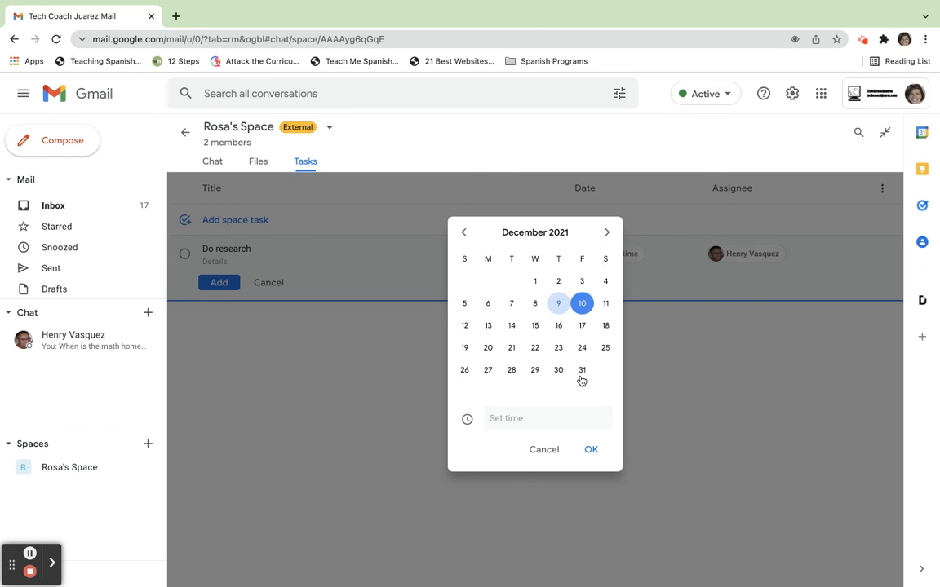
left_click(594, 449)
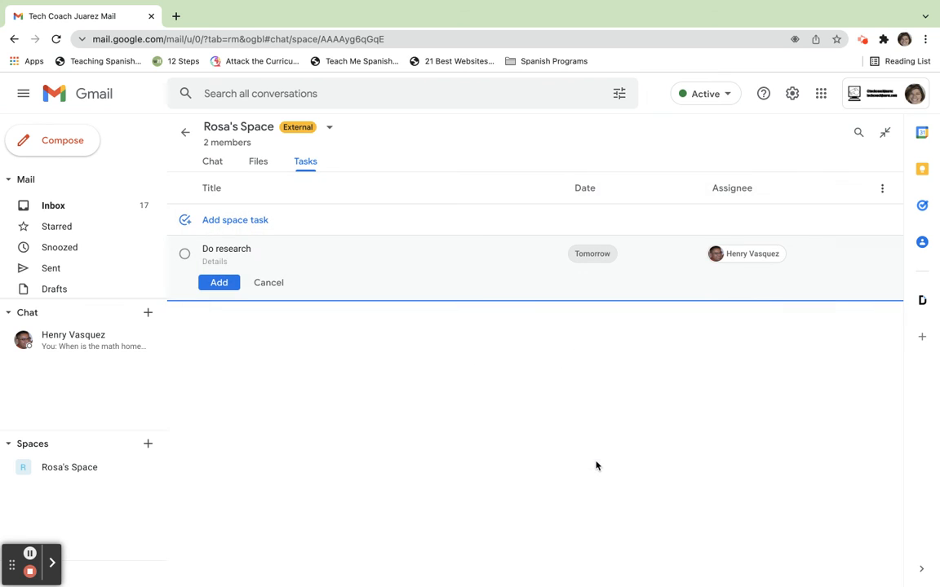
left_click(220, 283)
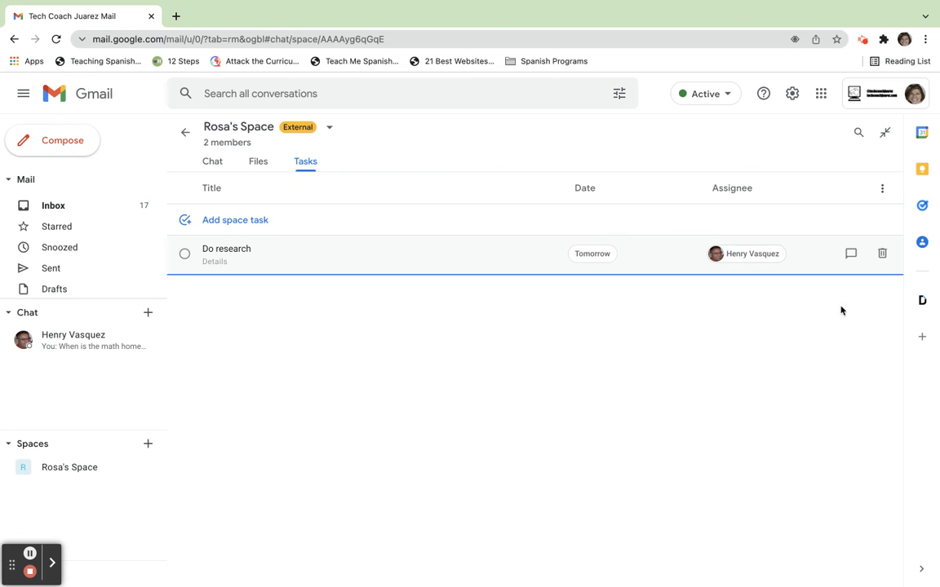
Step: Open Google Tasks alongside the space's task list
left_click(921, 206)
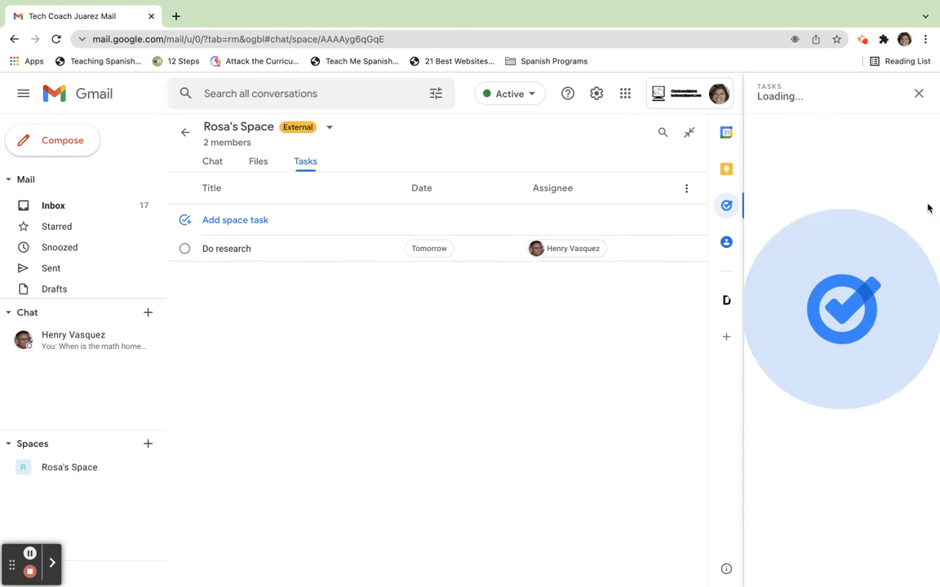